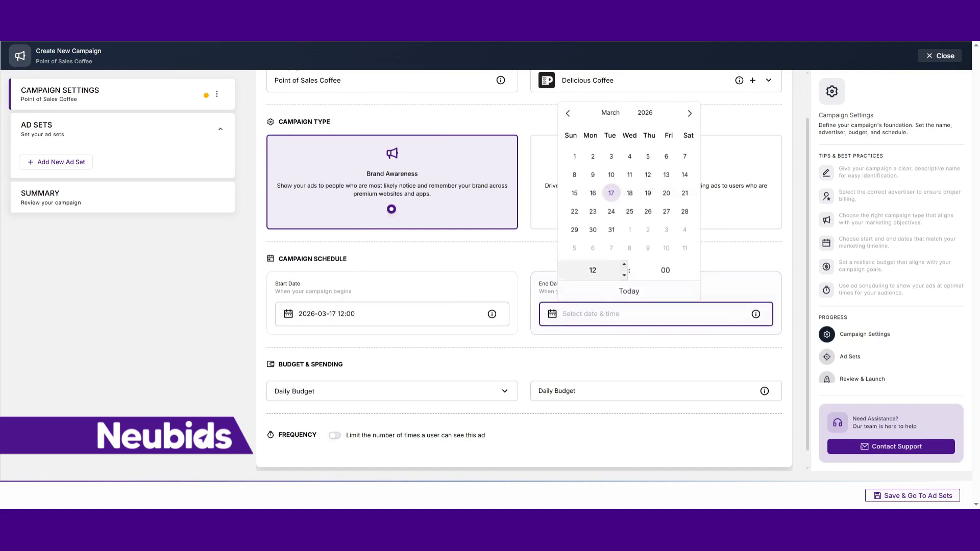
pyautogui.click(611, 213)
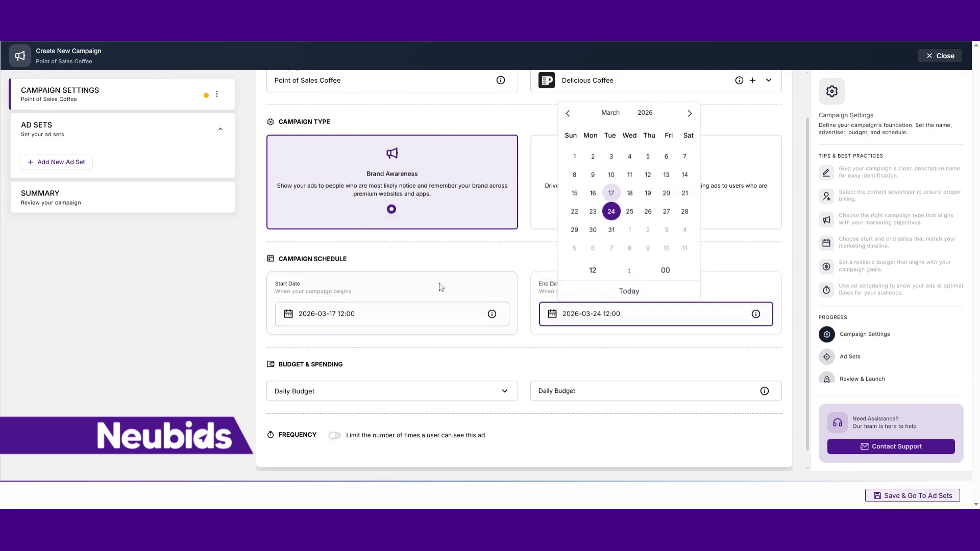
pyautogui.click(444, 262)
pyautogui.scroll(-1, 444, 267)
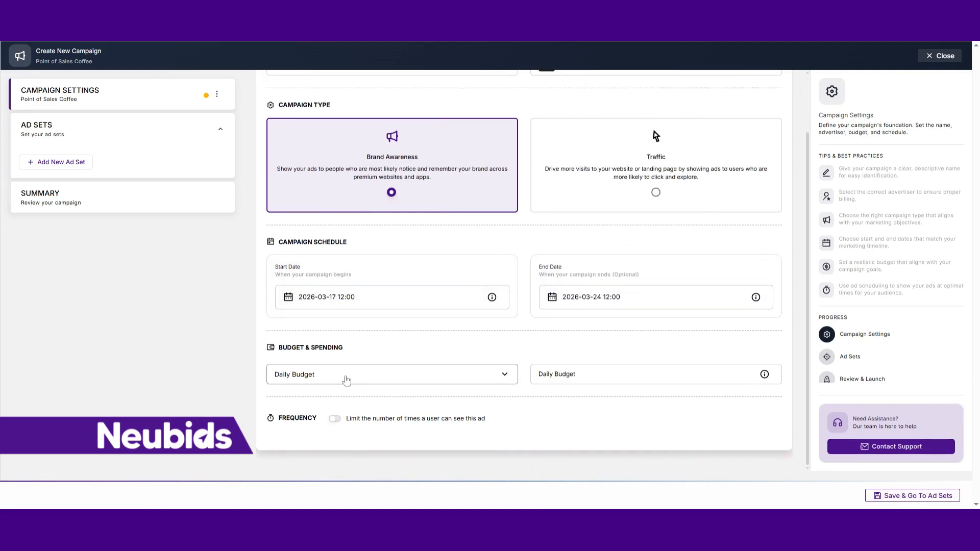
pyautogui.click(561, 374)
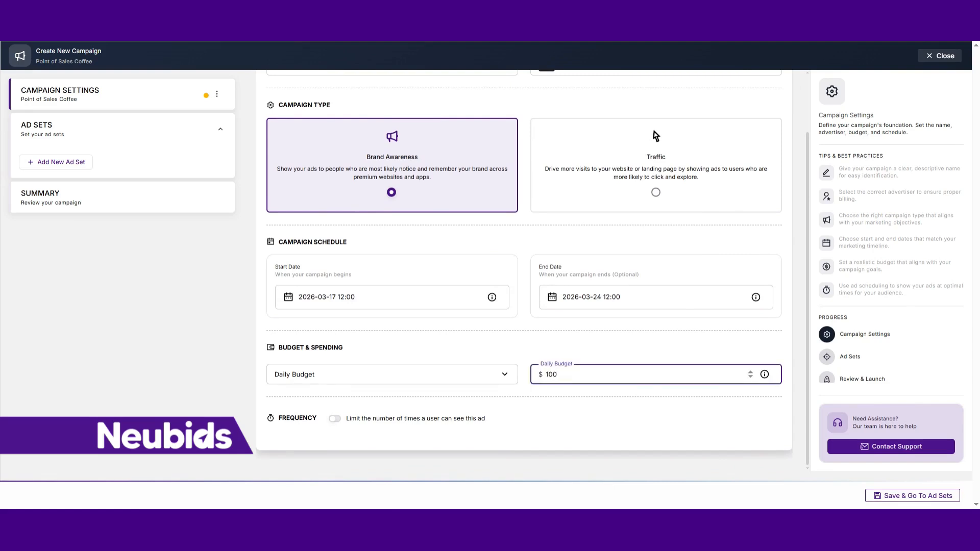
# - Limit the ad frequency to 2 times in 24 hours, and save the campaign settings to continue to the ad sets
pyautogui.click(334, 418)
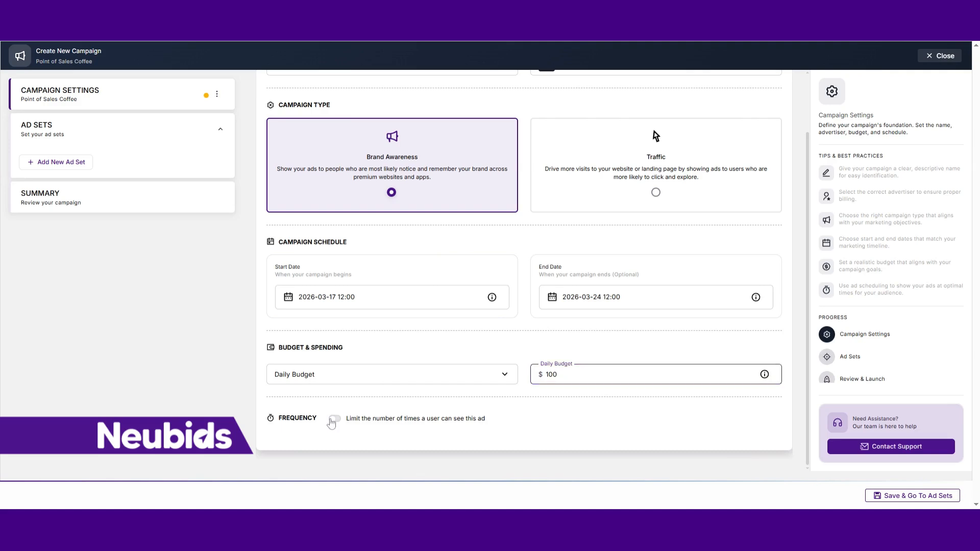
pyautogui.scroll(-1, 405, 415)
pyautogui.click(427, 396)
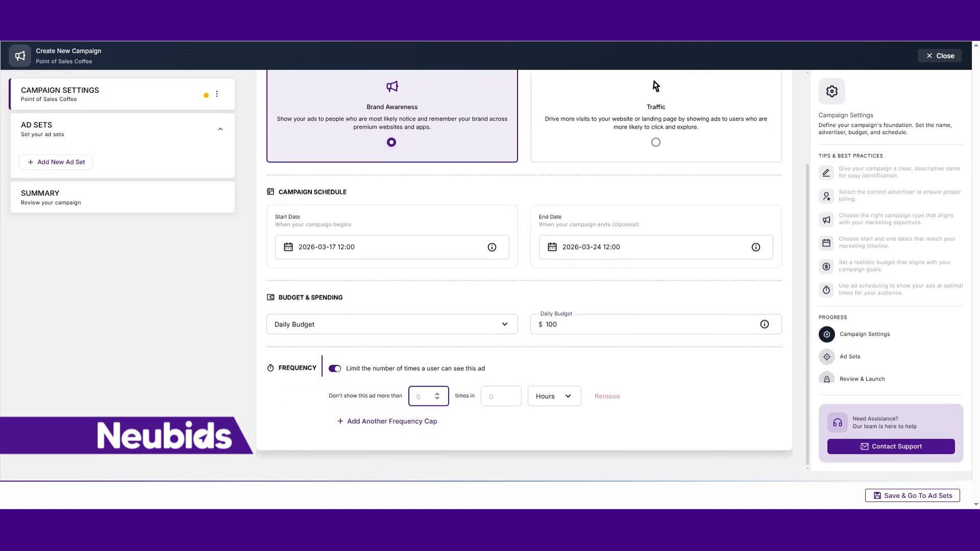
pyautogui.click(437, 395)
pyautogui.click(490, 397)
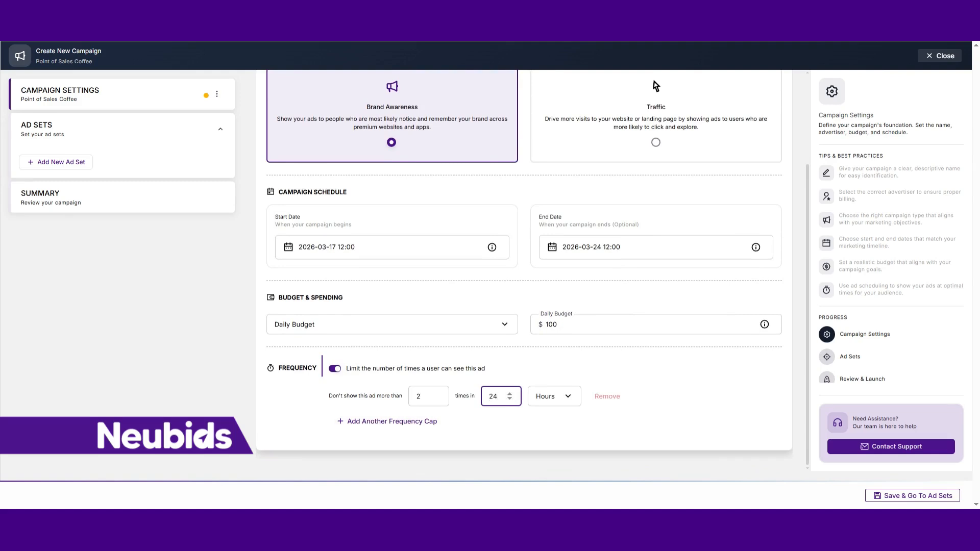
pyautogui.click(682, 381)
pyautogui.scroll(1, 681, 381)
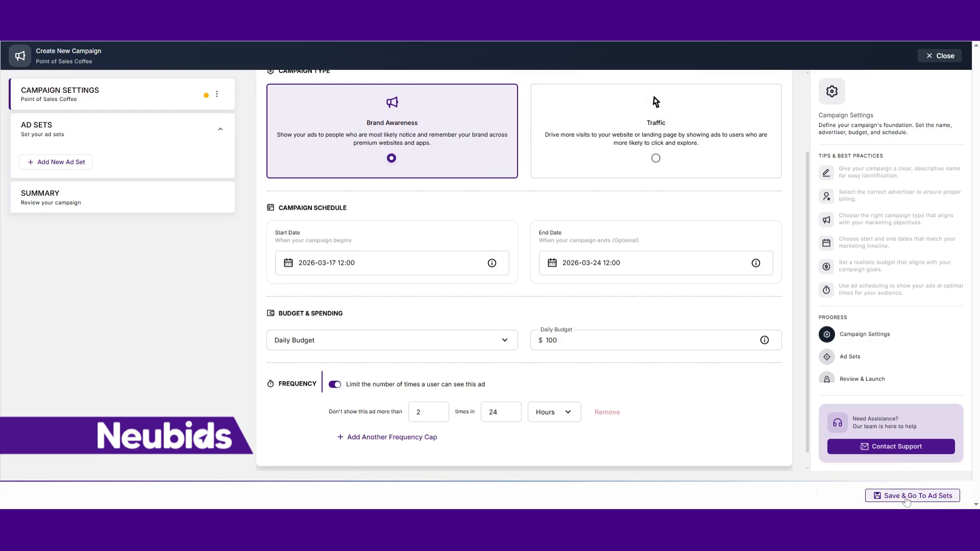
pyautogui.click(906, 498)
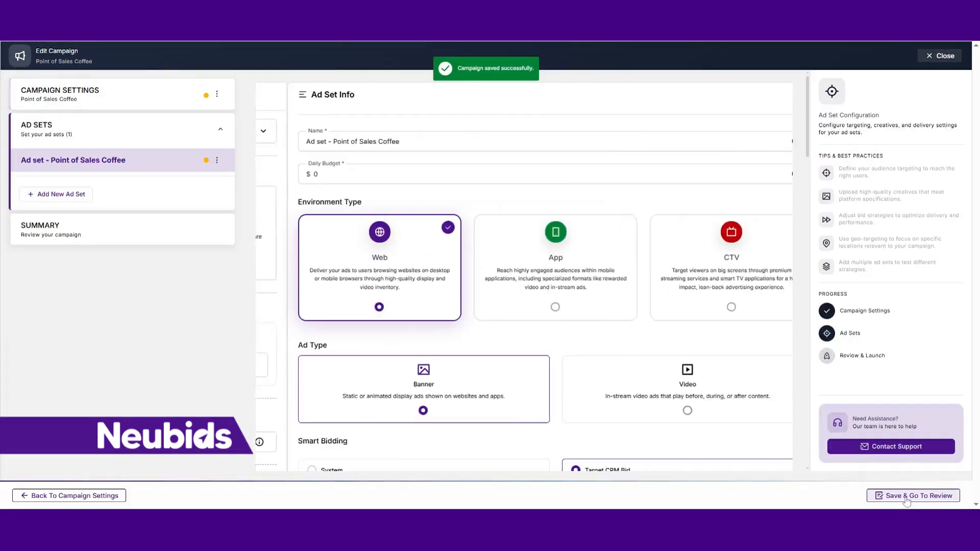
# - Set the ad set's daily budget to $100 and choose App as the environment type
pyautogui.click(275, 174)
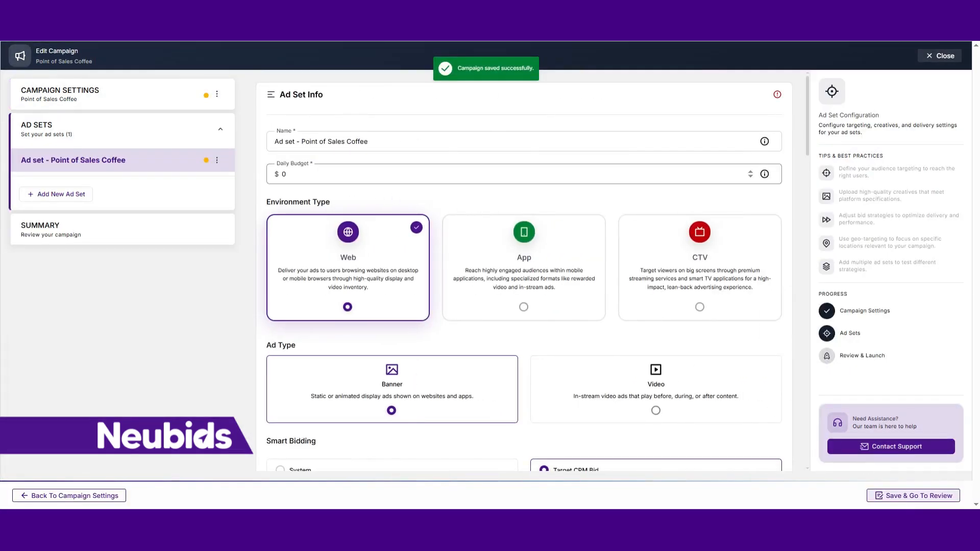
pyautogui.write('100')
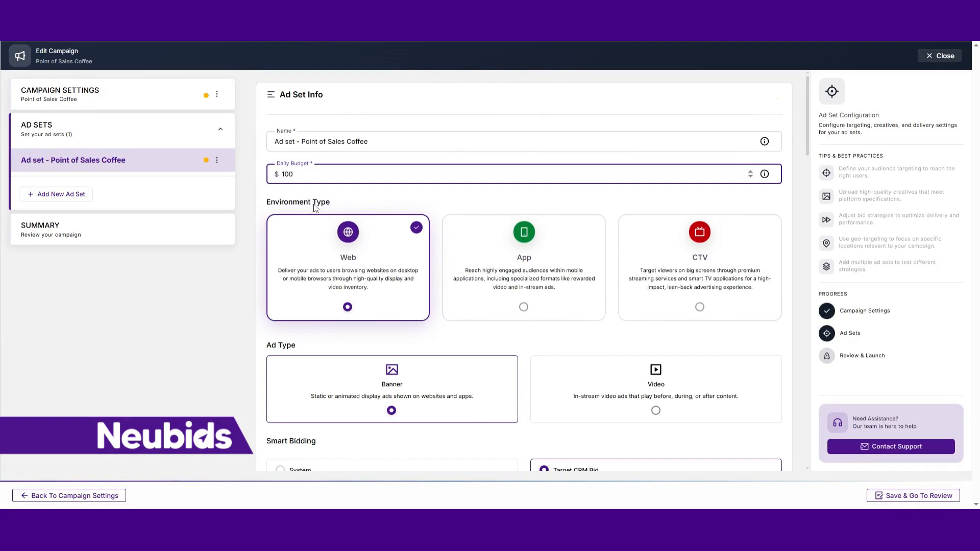
pyautogui.click(525, 306)
# - Set the ad set's Target CPM Bid to $10 under Smart Bidding
pyautogui.scroll(-2, 559, 339)
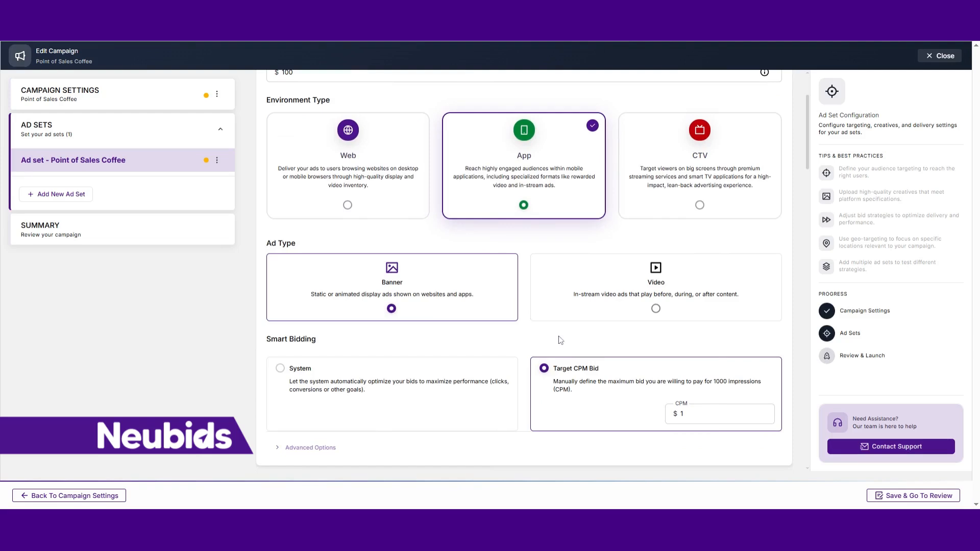
pyautogui.scroll(-2, 428, 290)
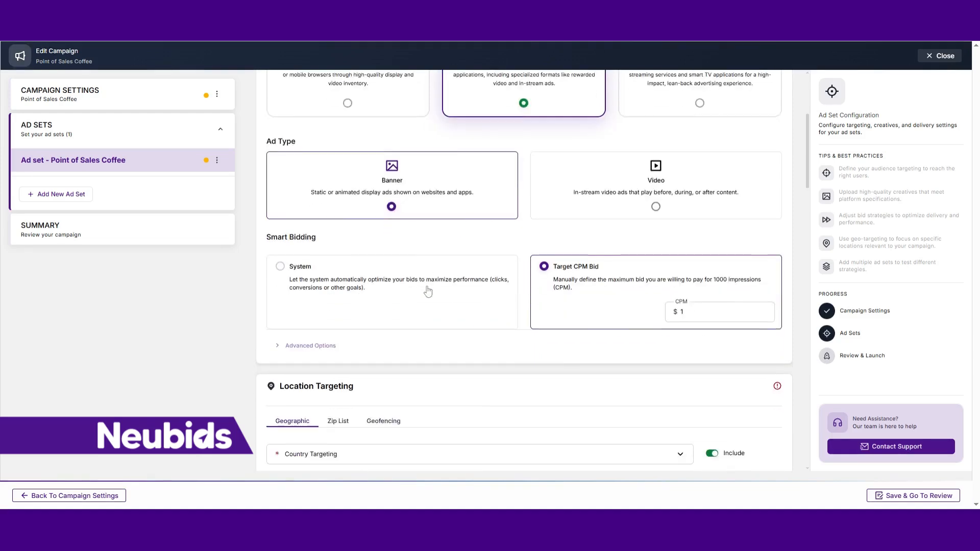
pyautogui.click(685, 312)
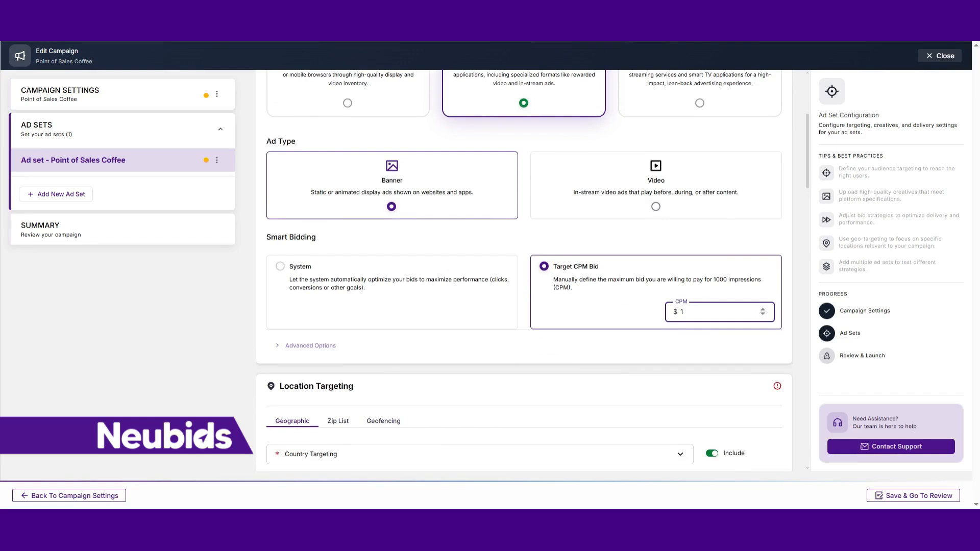
pyautogui.click(522, 344)
# - Switch the location targeting to Geofencing and name the new zone's point of sale Mcdonalds
pyautogui.scroll(-3, 450, 334)
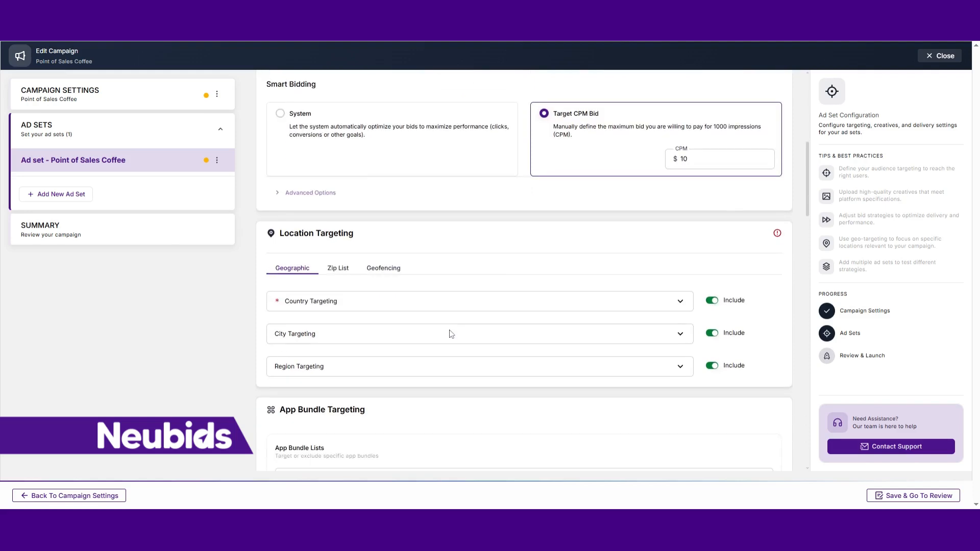
pyautogui.click(389, 271)
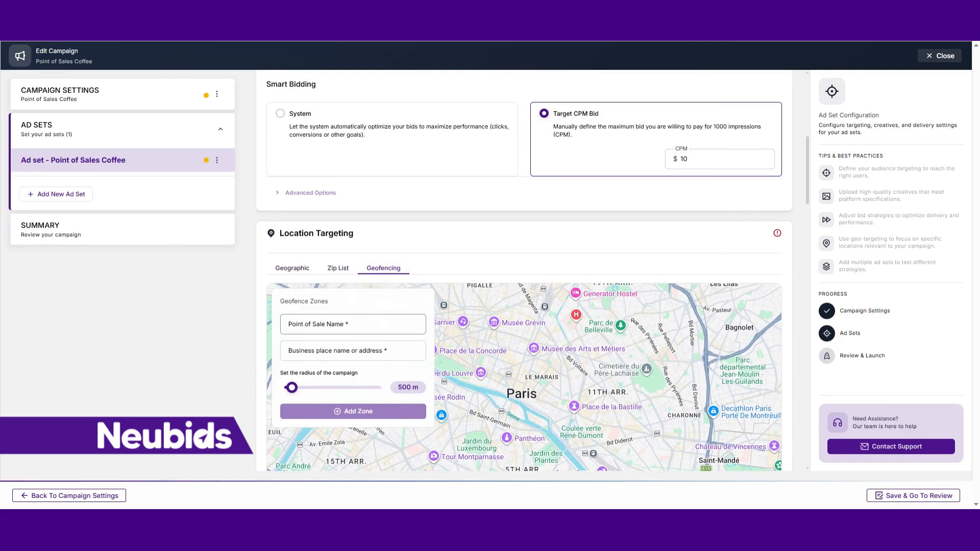
pyautogui.click(353, 325)
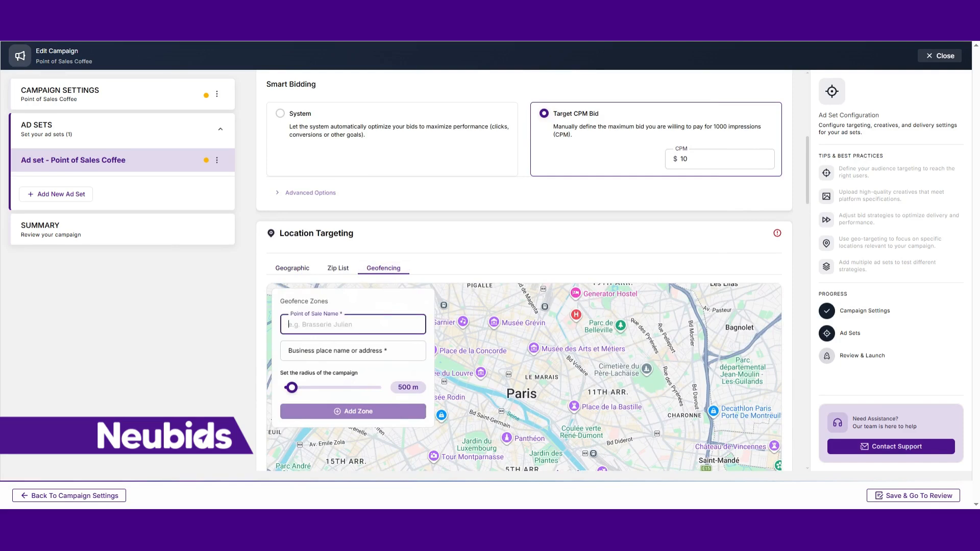
pyautogui.write('Mcdonalds')
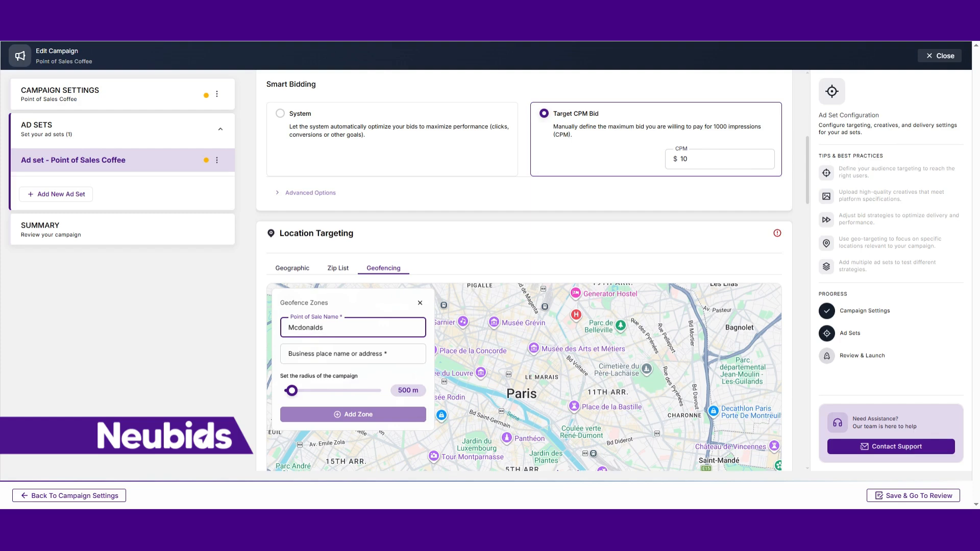
# - Look up "Mcdonalds Ams" as the zone's business place and pick McDonald's Amsterdam Kinkerstraat
pyautogui.click(352, 353)
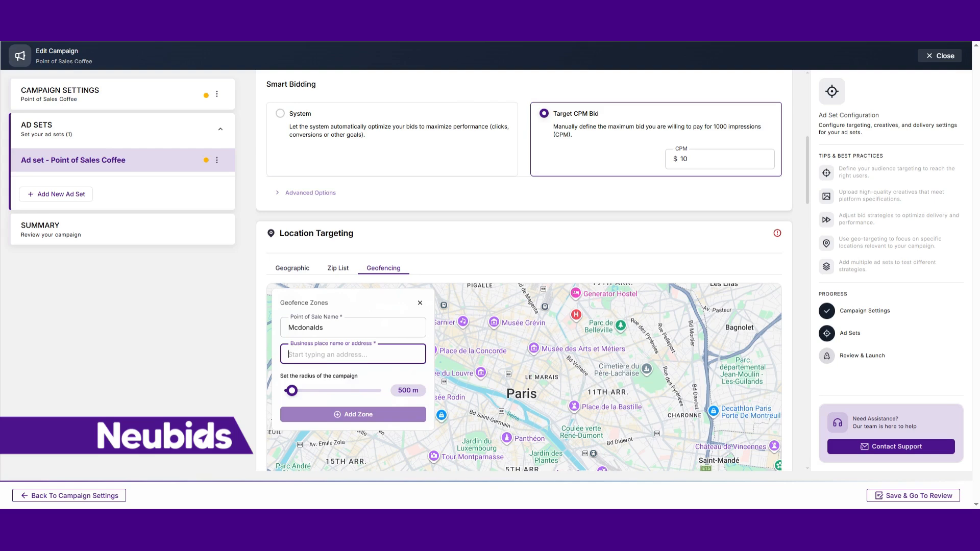
pyautogui.write('Mc')
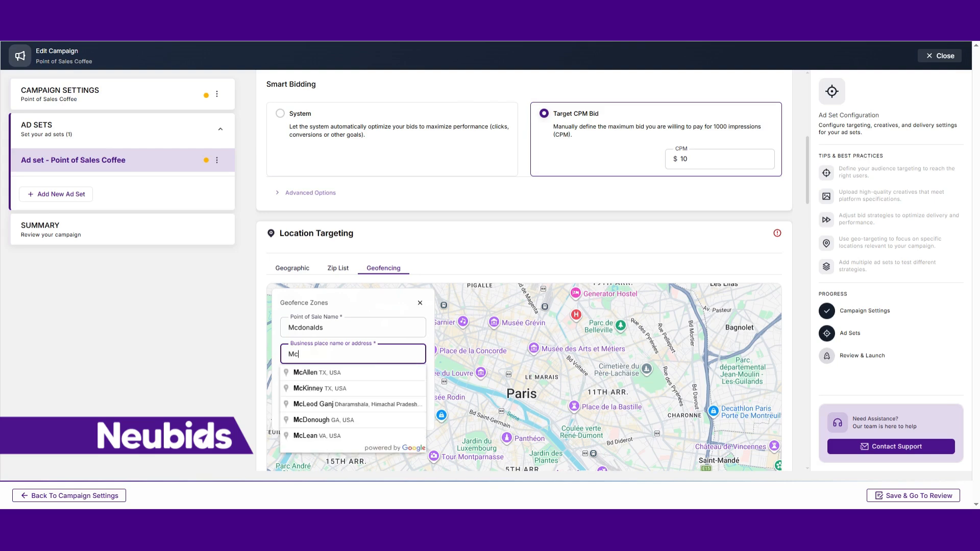
pyautogui.write('dona')
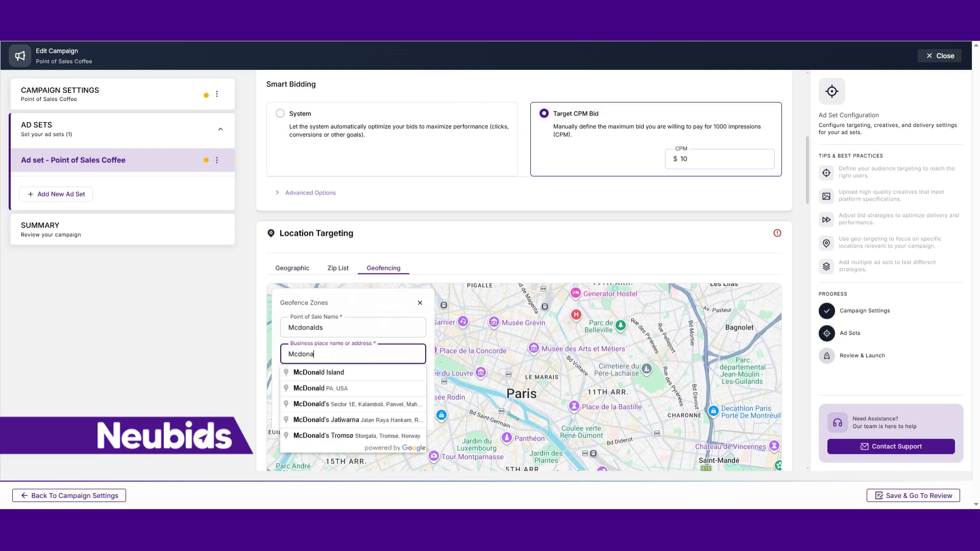
pyautogui.write('lds ')
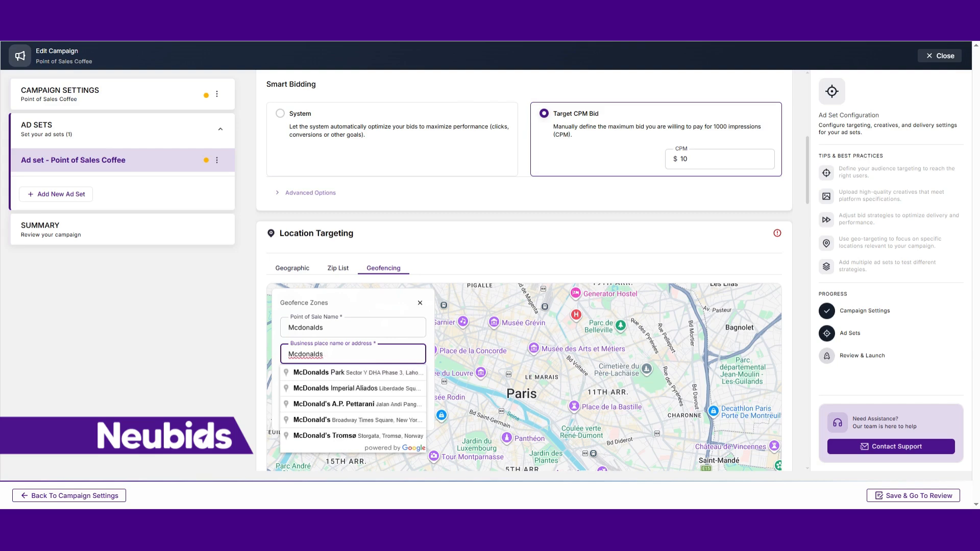
pyautogui.write('Ams')
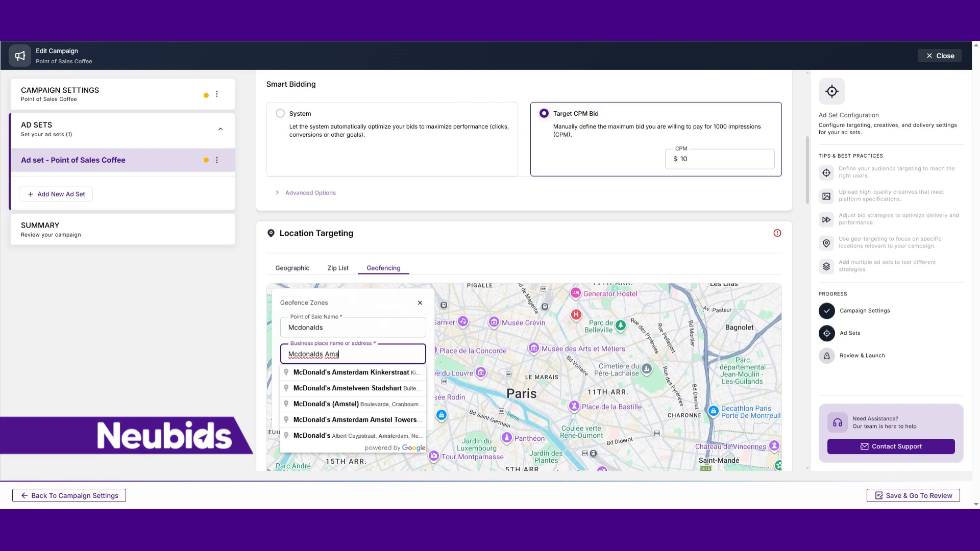
pyautogui.click(375, 375)
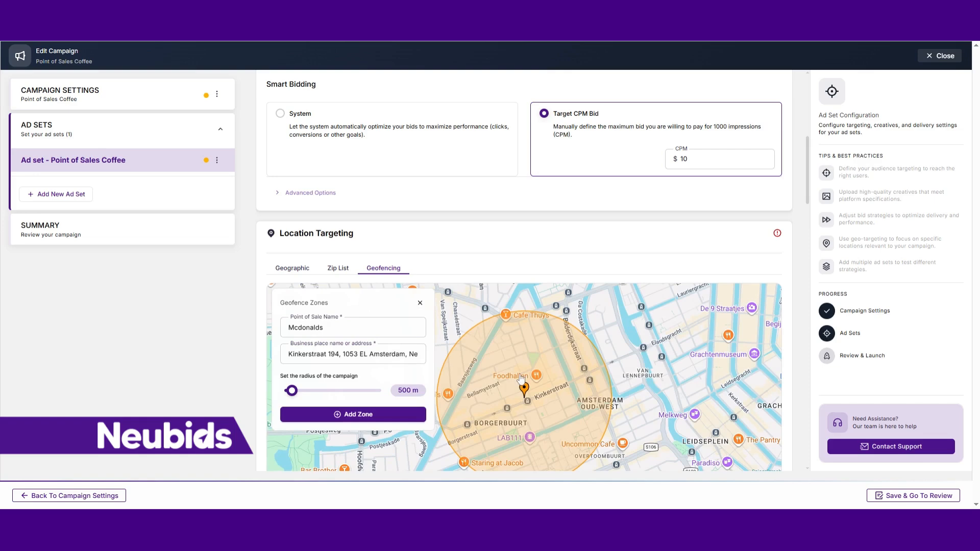
# - Set the radius of the Mcdonalds zone to 100 m and add the zone
pyautogui.scroll(-1, 531, 416)
pyautogui.keyDown('ctrl'); pyautogui.scroll(-2, 531, 415); pyautogui.keyUp('ctrl')
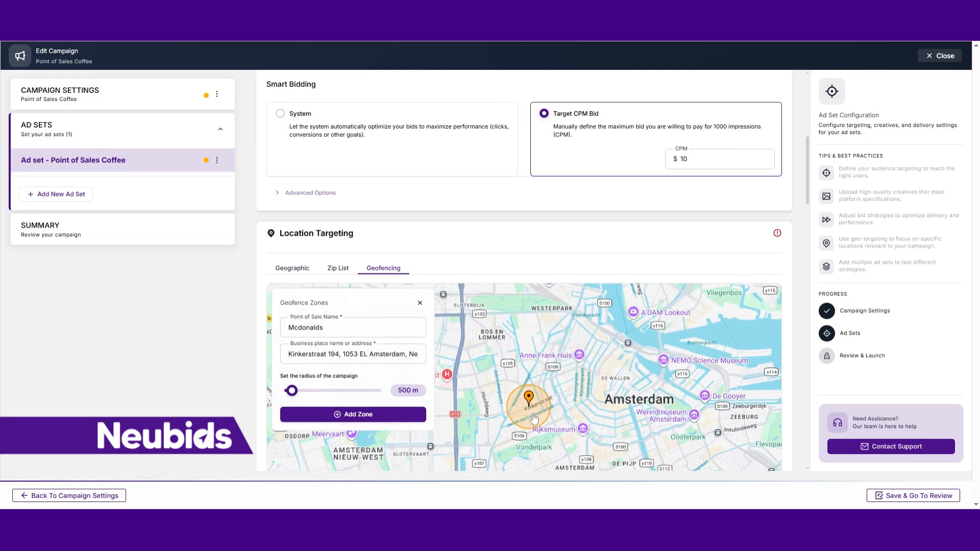
pyautogui.keyDown('ctrl'); pyautogui.scroll(4, 533, 418); pyautogui.keyUp('ctrl')
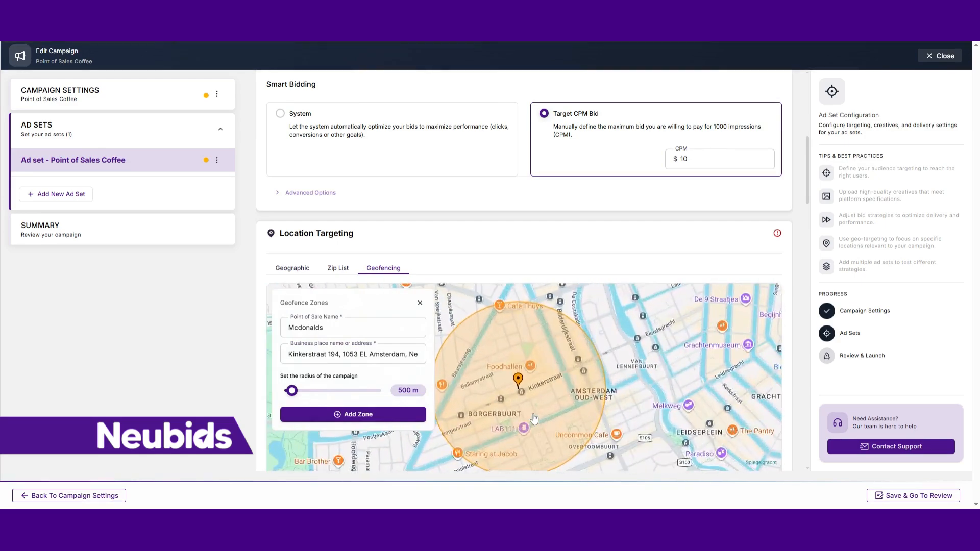
pyautogui.scroll(-2, 506, 394)
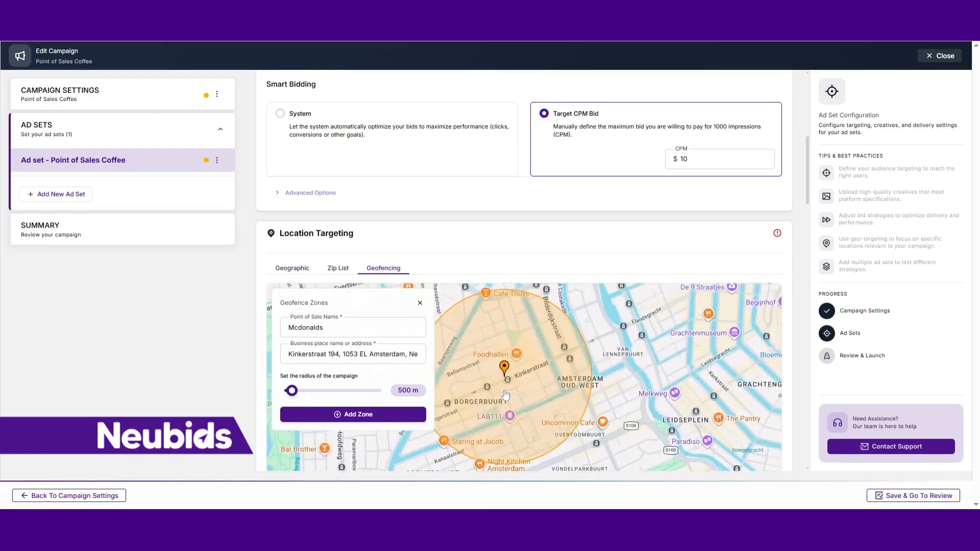
pyautogui.moveTo(291, 390); pyautogui.dragTo(267, 396)
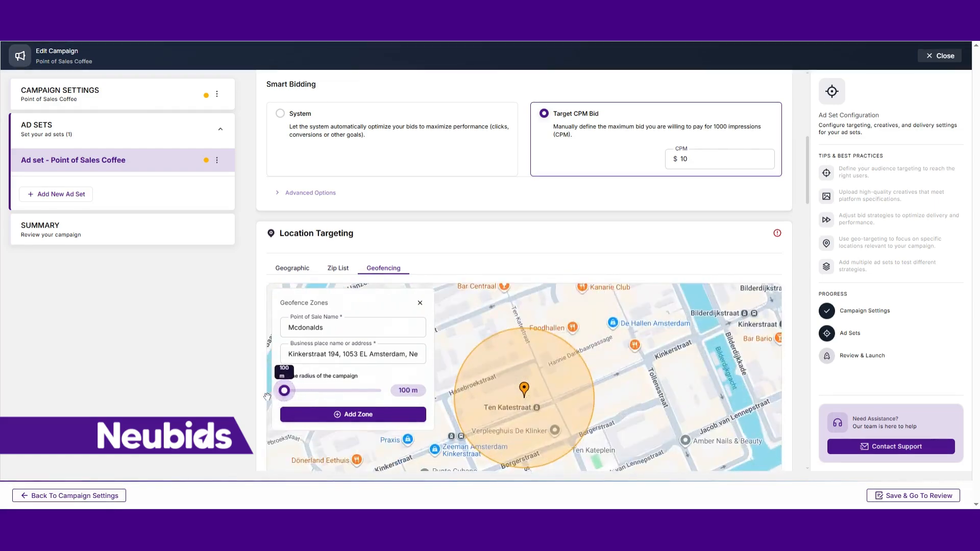
pyautogui.click(329, 422)
# - Name a second geofence zone Starbucks and pick Starbucks Damrak Amsterdam as its business place
pyautogui.click(329, 325)
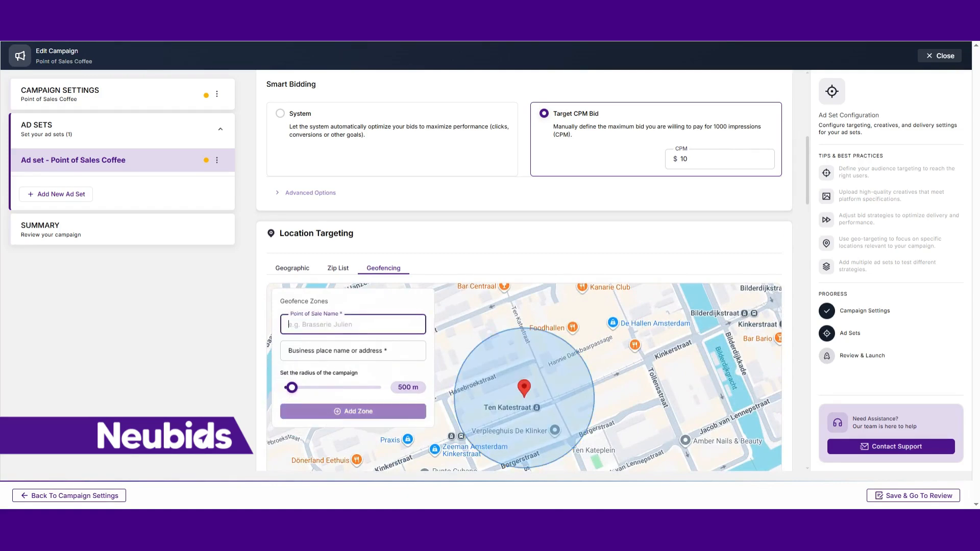
pyautogui.write('Starbucks')
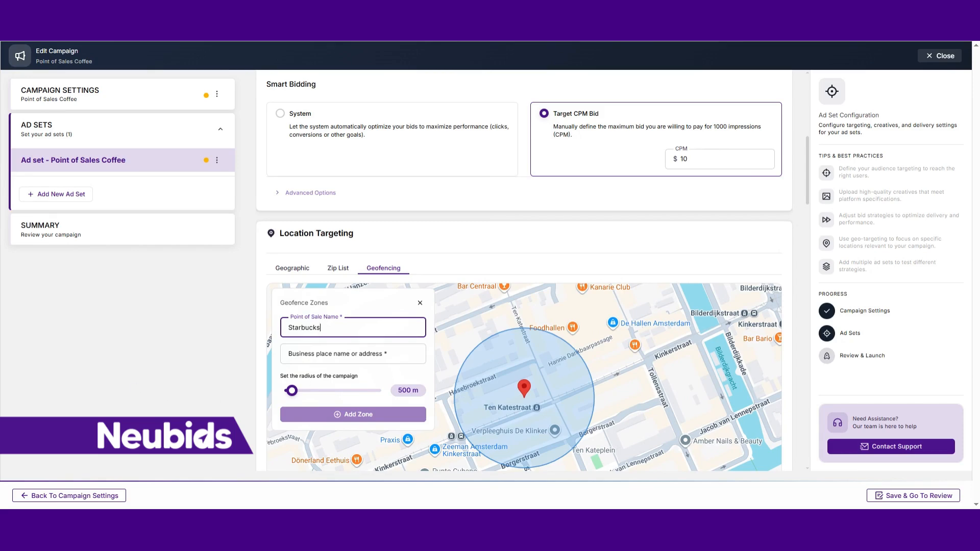
pyautogui.click(353, 354)
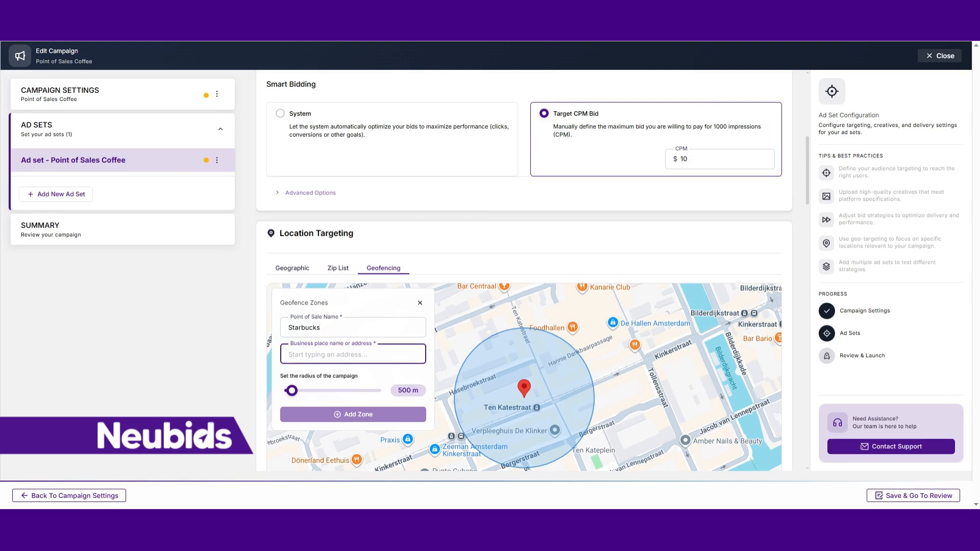
pyautogui.write('Starbuck')
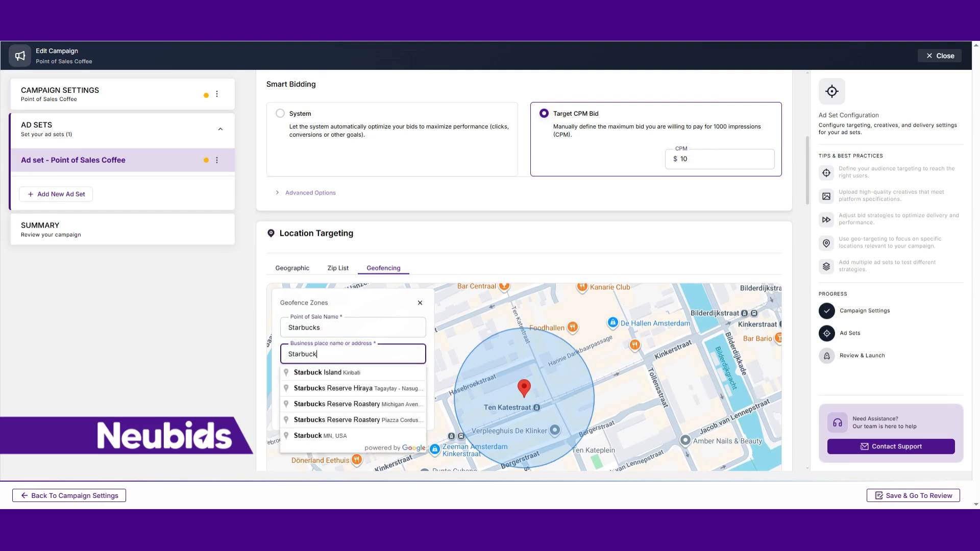
pyautogui.write('s Damra')
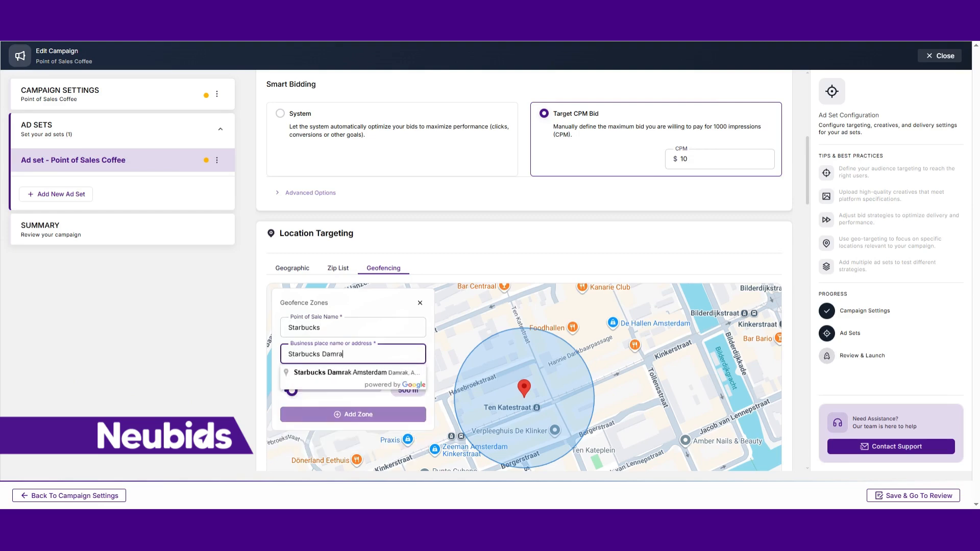
pyautogui.write('k')
pyautogui.click(336, 376)
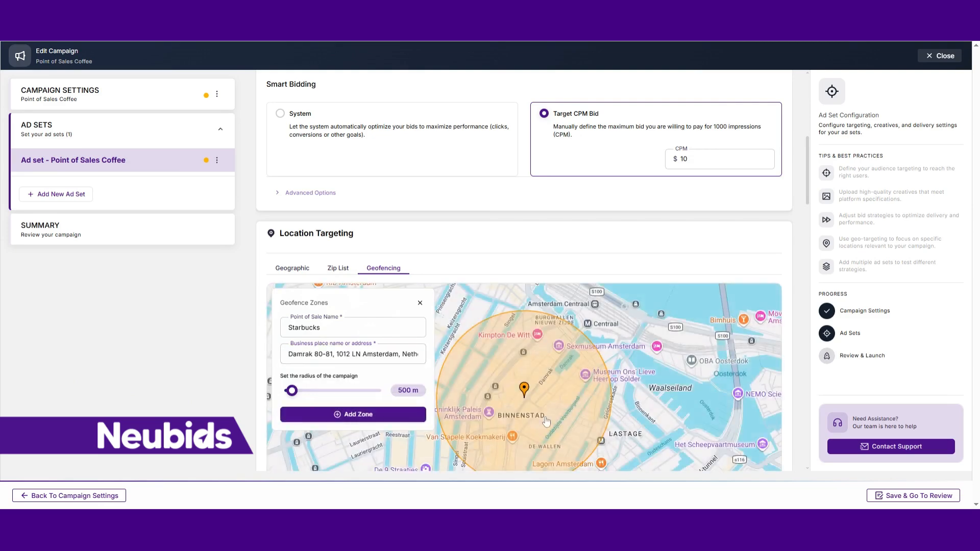
# - Set the radius of the Starbucks zone to 500 m and add the zone
pyautogui.scroll(-3, 539, 404)
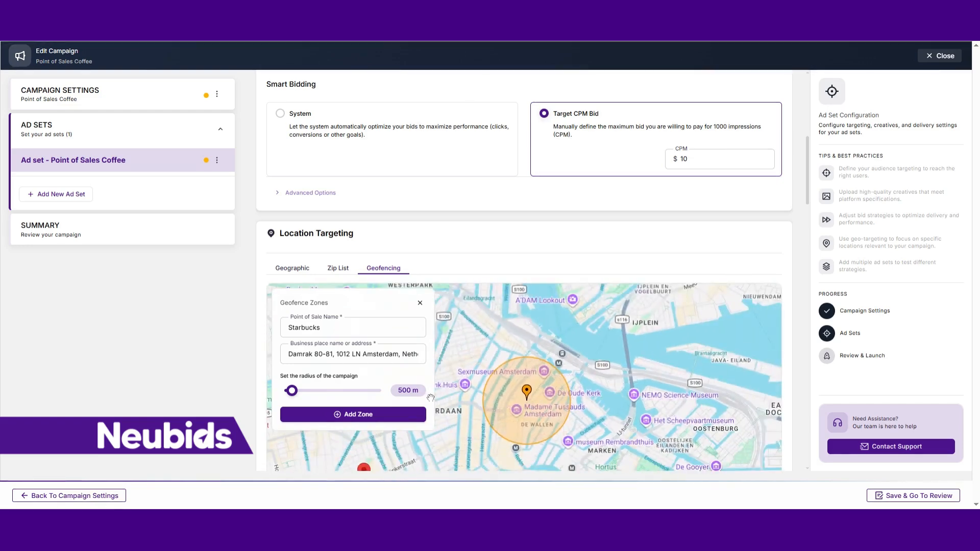
pyautogui.moveTo(293, 392)
pyautogui.mouseDown()
pyautogui.moveTo(304, 393)
pyautogui.moveTo(294, 397)
pyautogui.mouseUp()
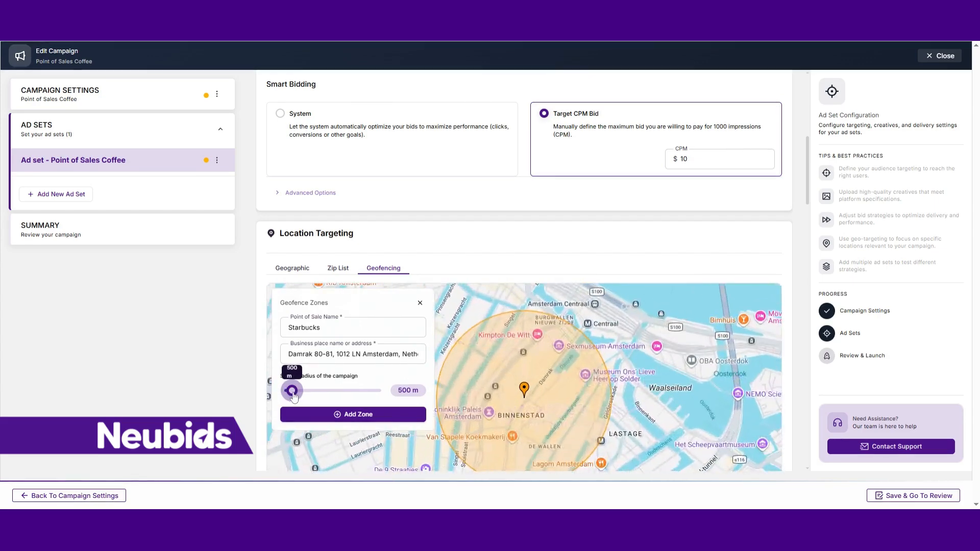
pyautogui.click(335, 414)
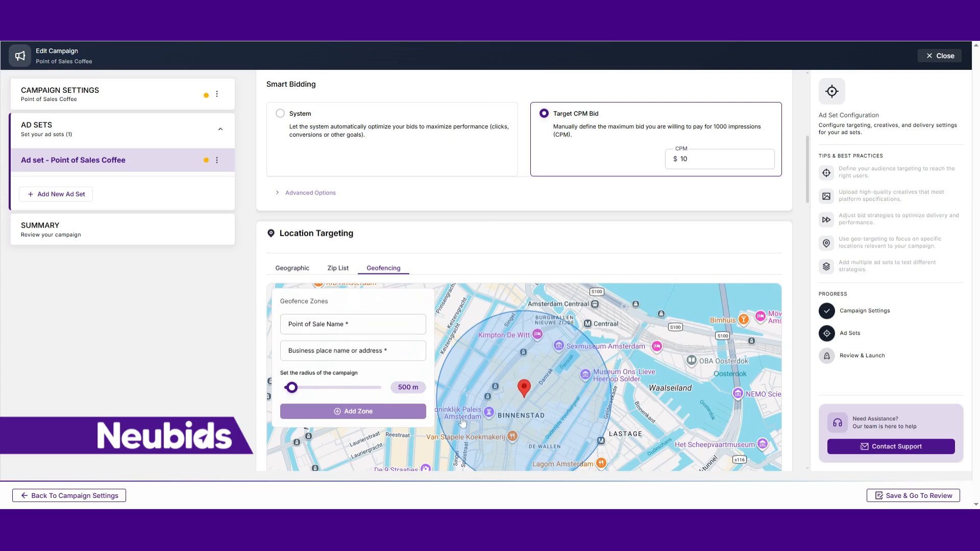
# - Name the point of sale of a third geofence zone General
pyautogui.scroll(-3, 440, 397)
pyautogui.moveTo(455, 424); pyautogui.dragTo(498, 375)
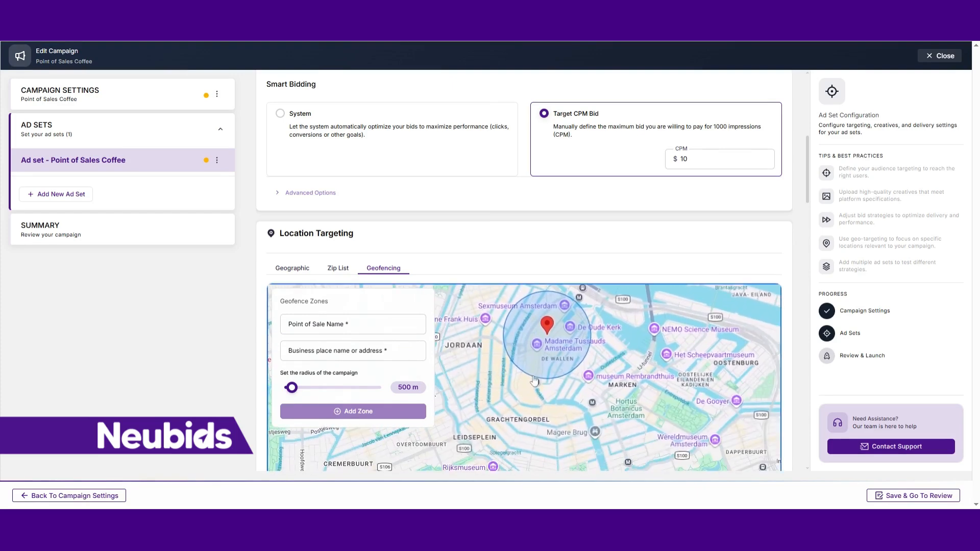
pyautogui.scroll(4, 533, 377)
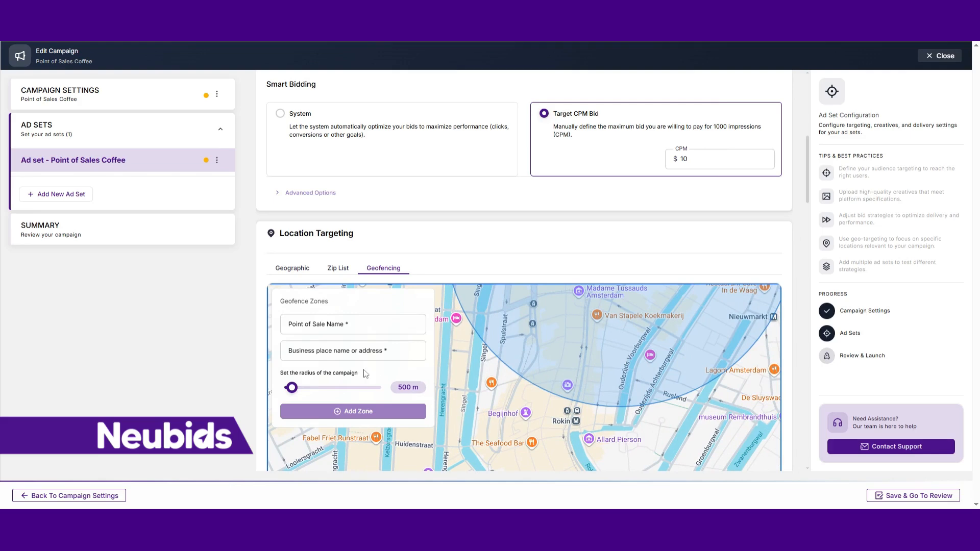
pyautogui.click(352, 324)
pyautogui.write('Gen')
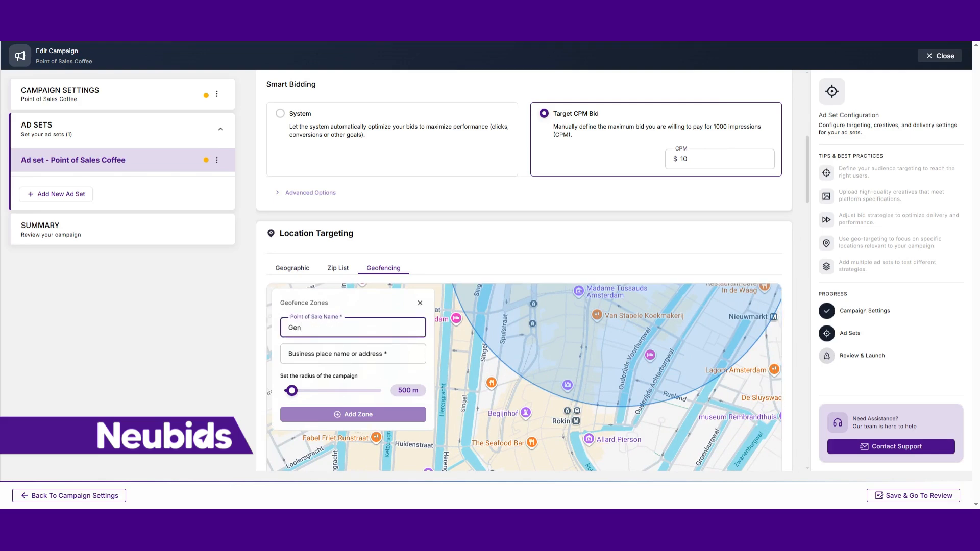
pyautogui.write('eral')
pyautogui.click(539, 424)
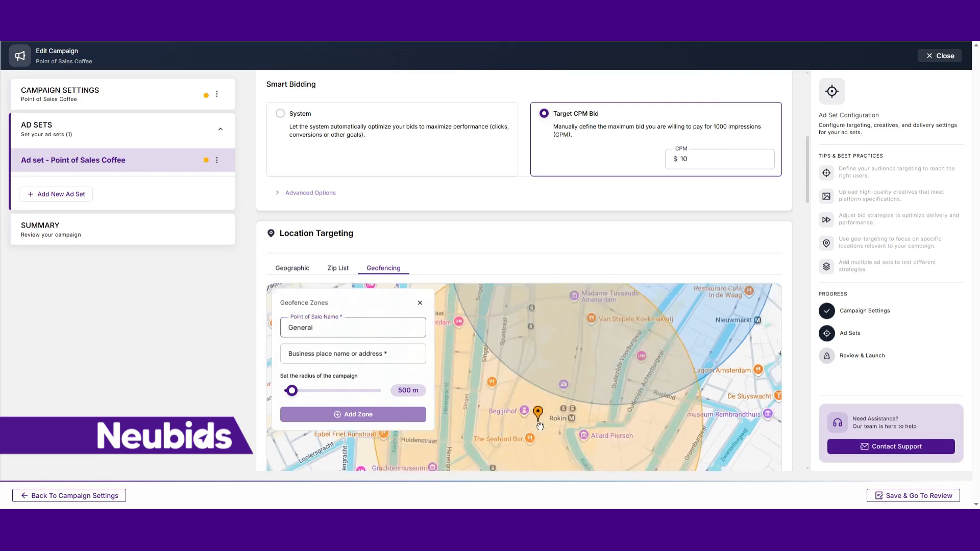
pyautogui.click(647, 412)
pyautogui.moveTo(499, 416); pyautogui.dragTo(670, 429)
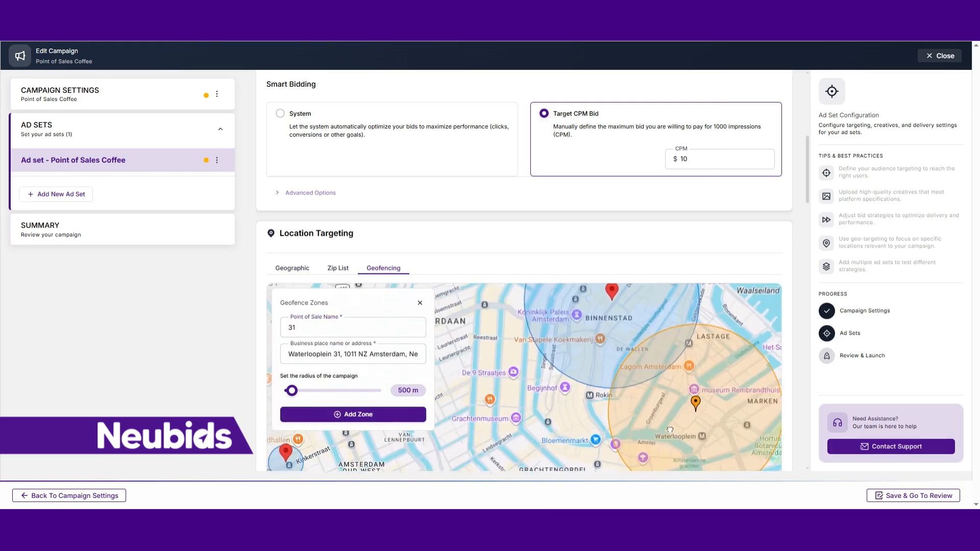
pyautogui.click(512, 353)
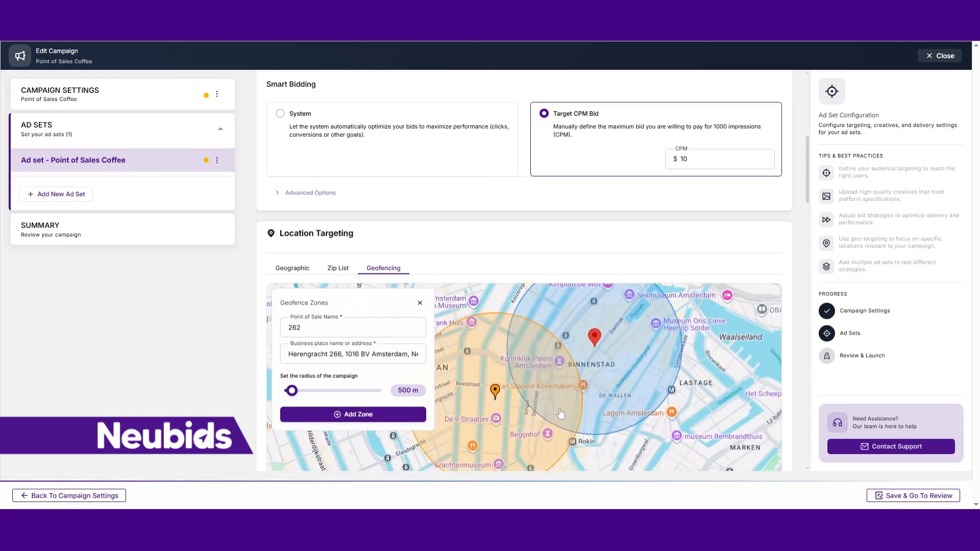
# - Place the third zone at the Rokin station on the map, set its radius to 2.0 km and add it
pyautogui.click(588, 434)
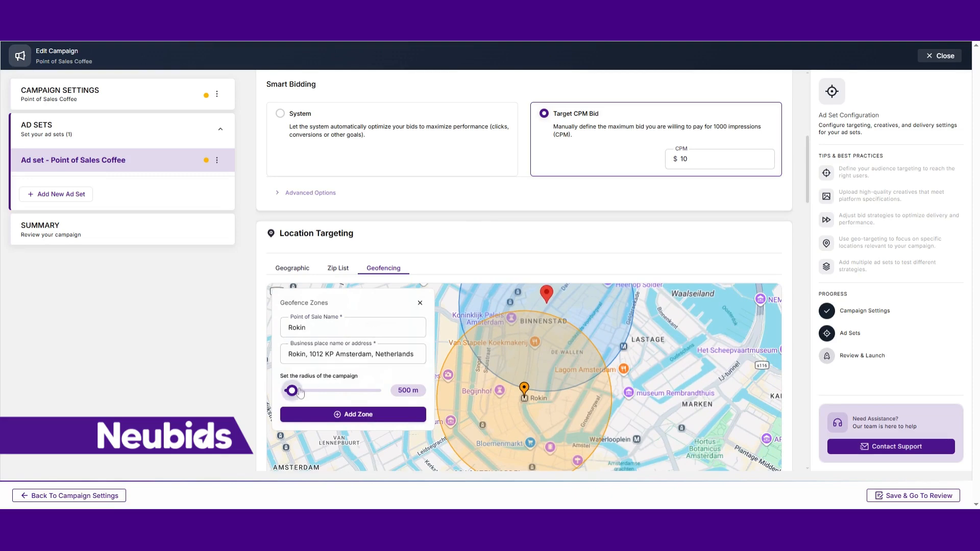
pyautogui.moveTo(292, 391); pyautogui.dragTo(326, 391)
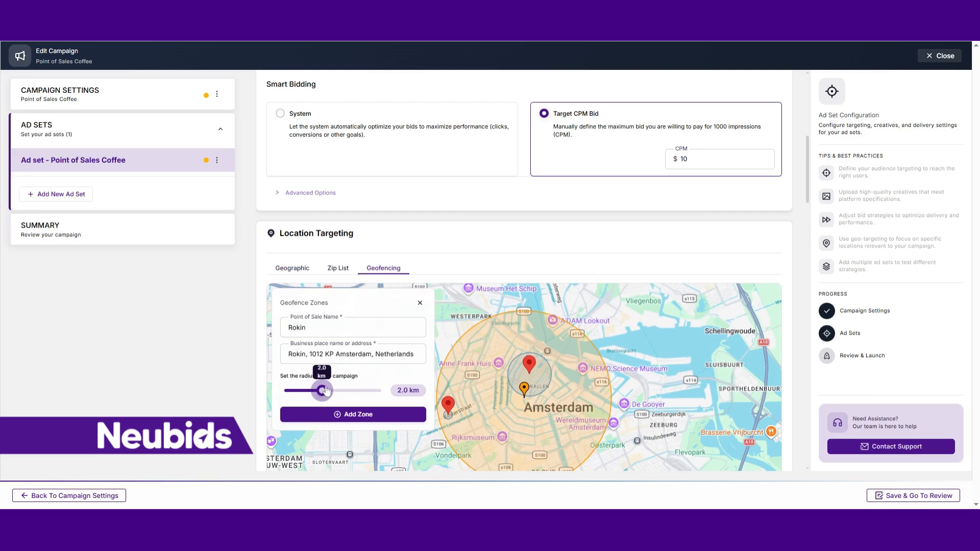
pyautogui.click(340, 416)
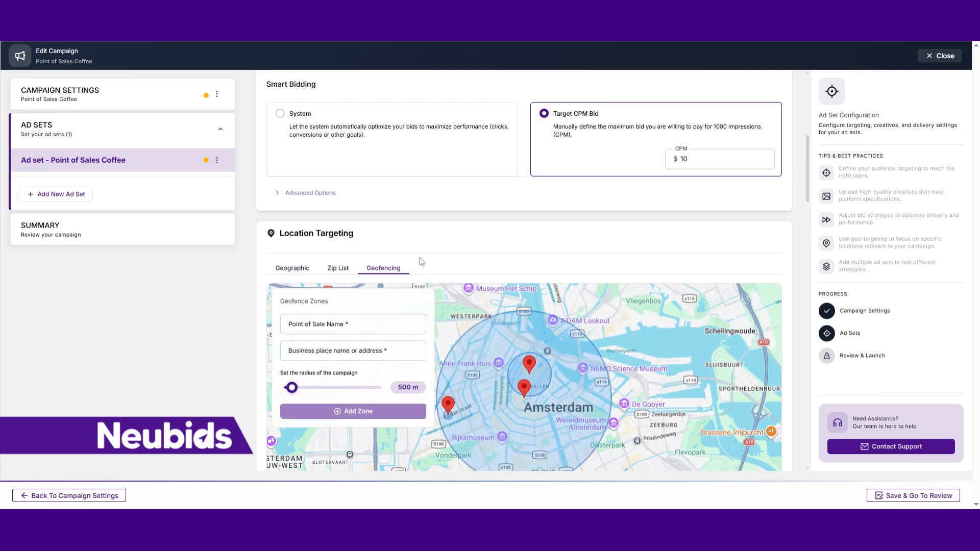
# - Search the contextual targeting's IAB categories for Coffee and include FOOD & DRINK - COFFEE/TEA
pyautogui.scroll(-5, 422, 261)
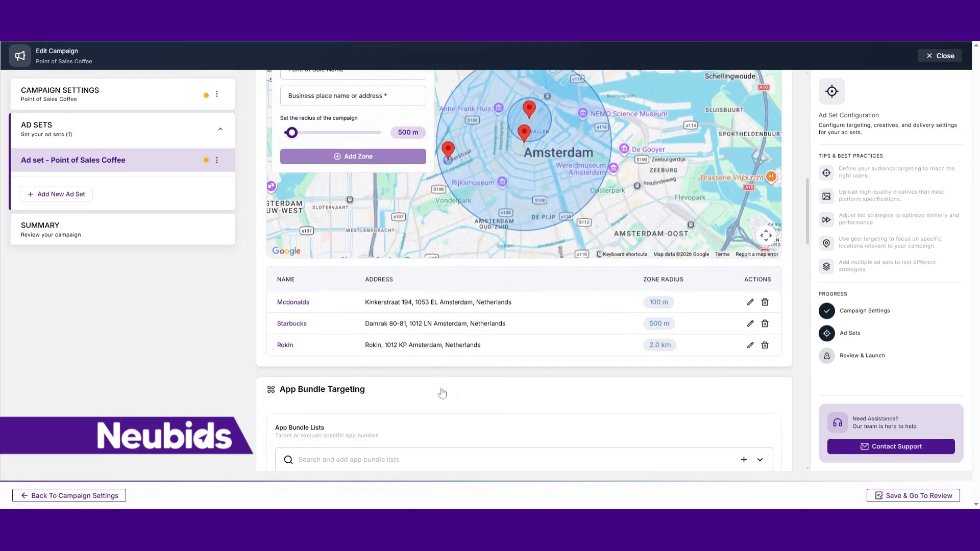
pyautogui.scroll(-2, 430, 394)
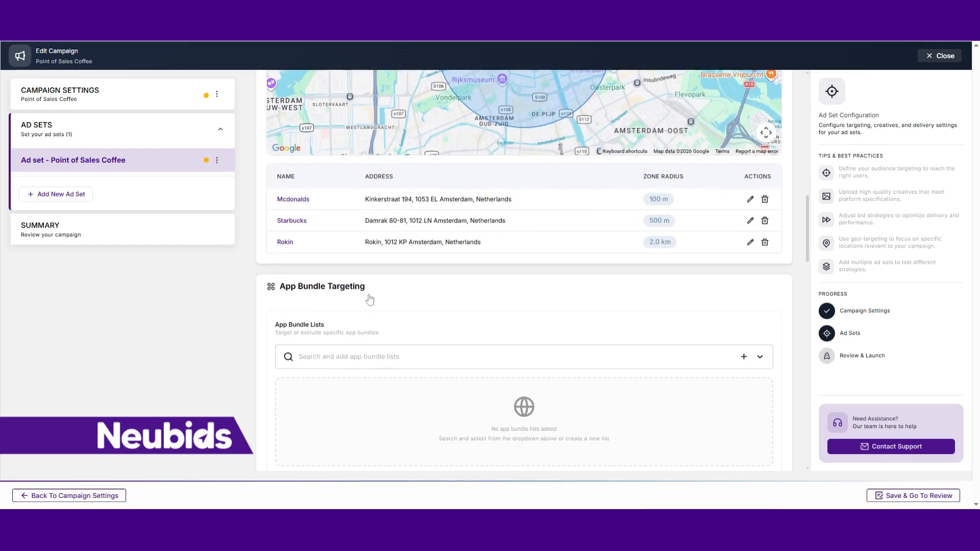
pyautogui.scroll(-7, 367, 301)
pyautogui.scroll(-5, 419, 288)
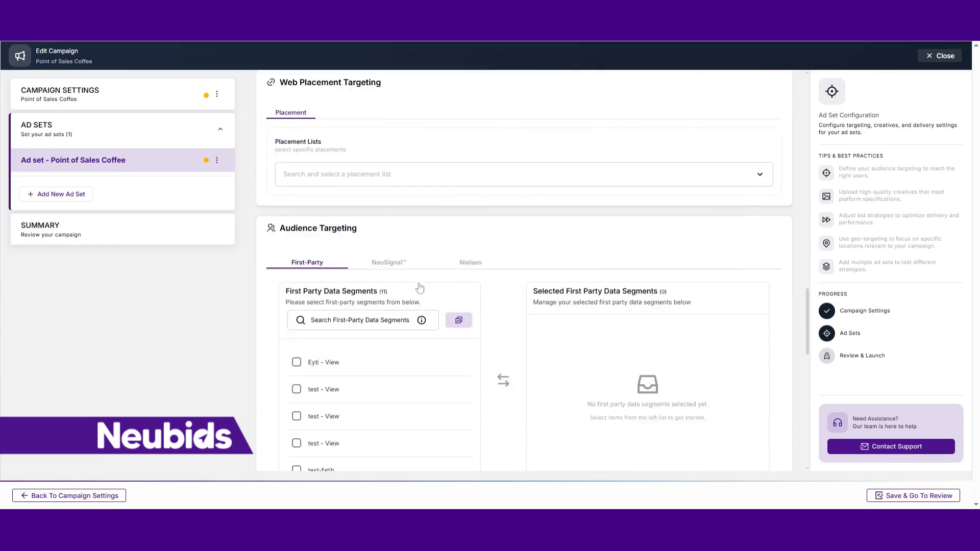
pyautogui.scroll(-6, 400, 214)
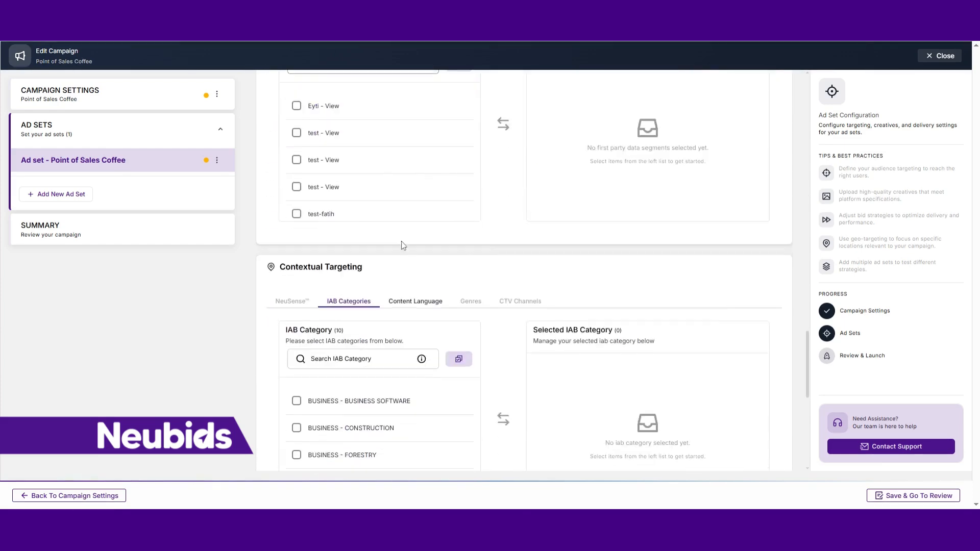
pyautogui.click(388, 257)
pyautogui.write('Cof')
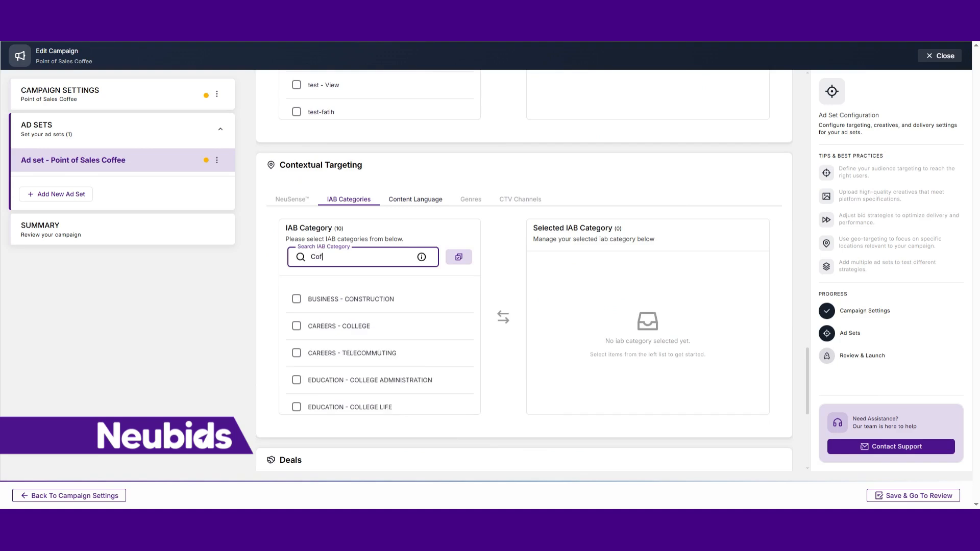
pyautogui.write('fee')
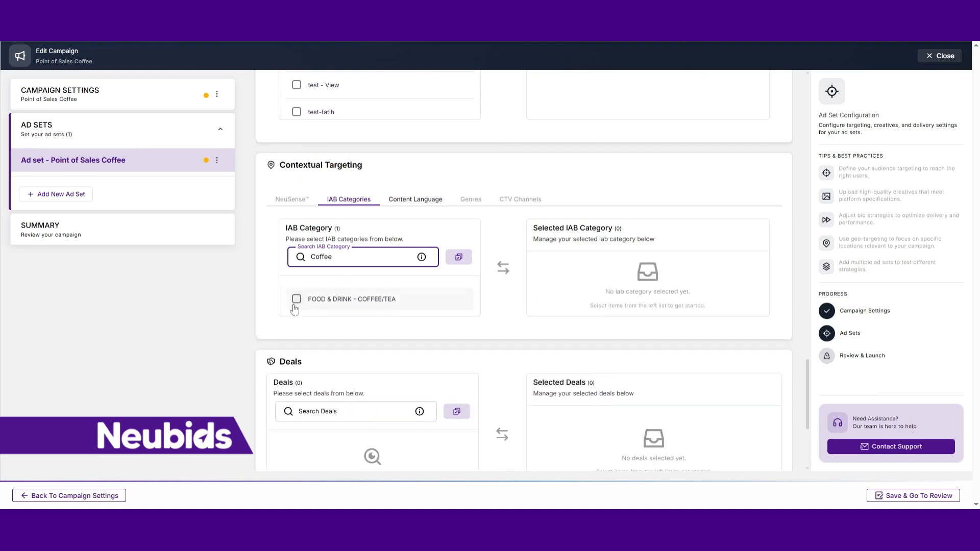
pyautogui.click(296, 299)
pyautogui.scroll(-5, 286, 335)
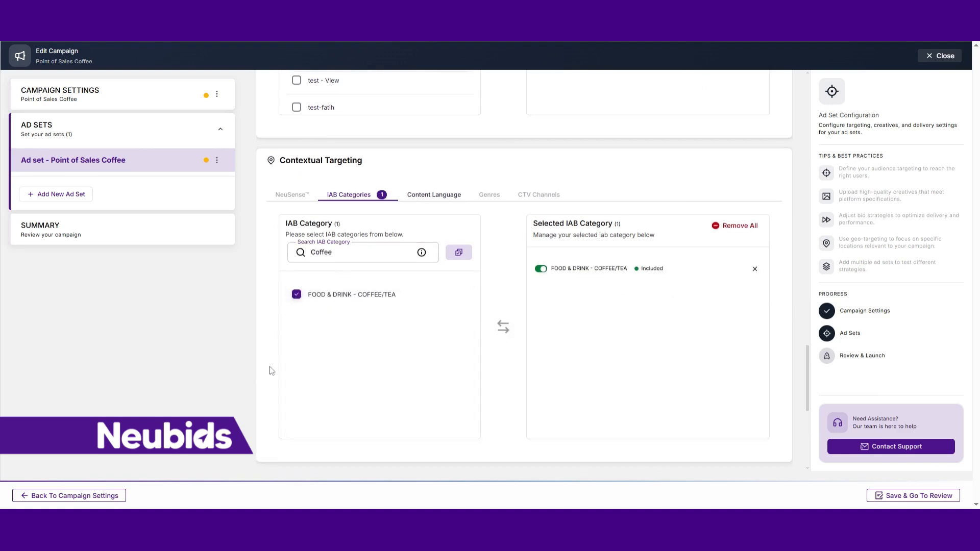
pyautogui.scroll(-2, 269, 392)
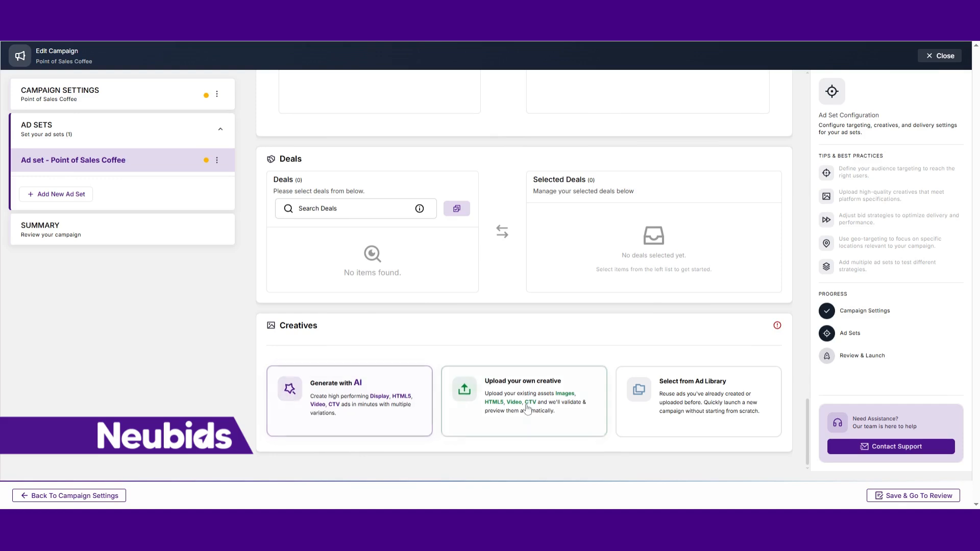
pyautogui.click(675, 411)
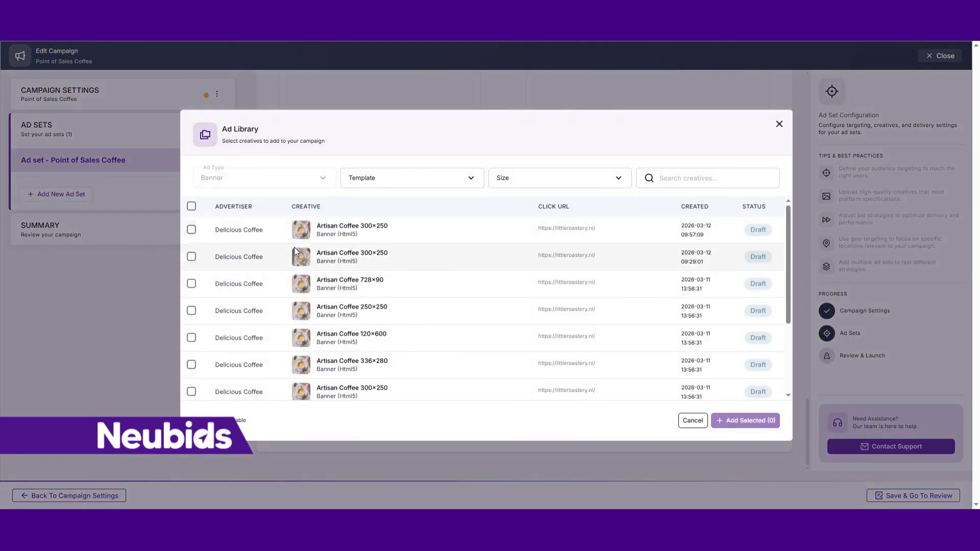
pyautogui.click(191, 230)
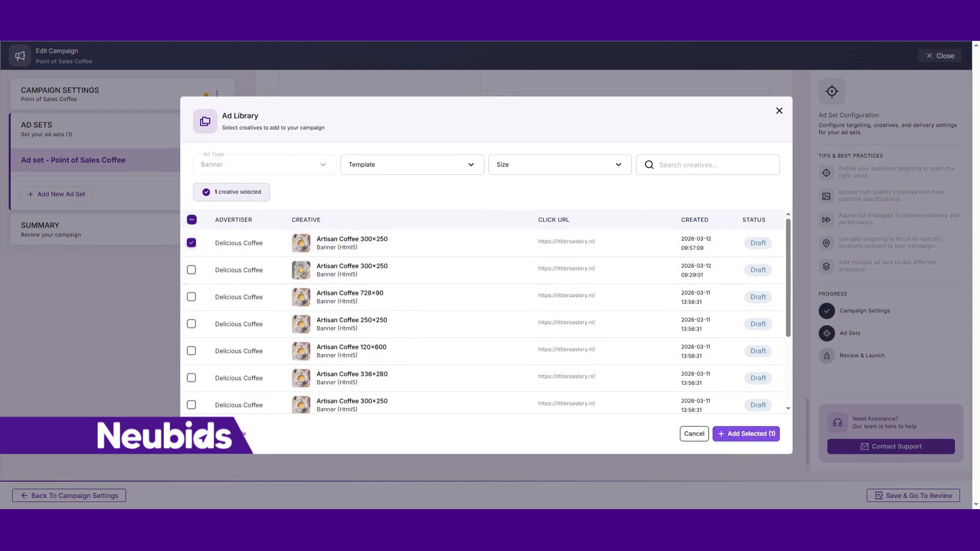
pyautogui.click(746, 434)
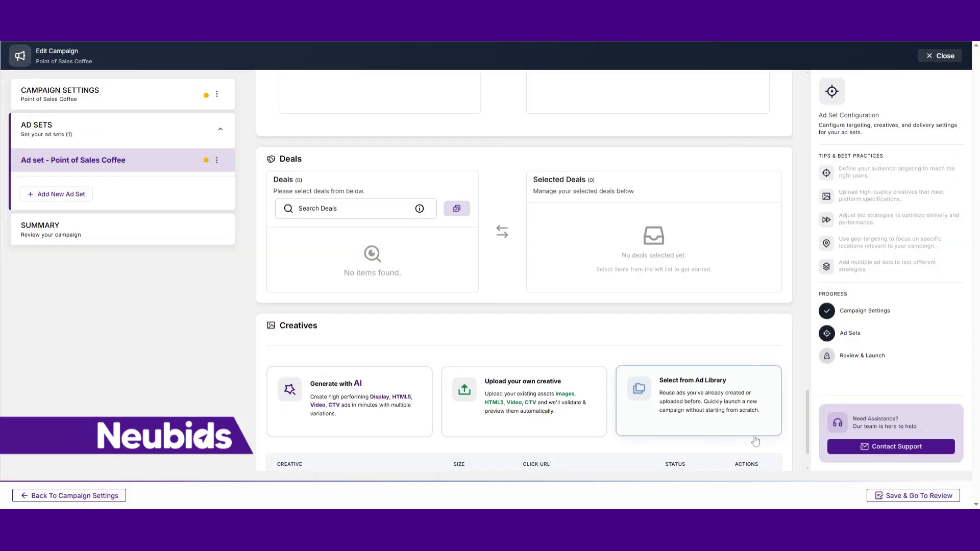
# - Preview the added Artisan Coffee 300×250 creative and close the preview
pyautogui.scroll(-1, 482, 340)
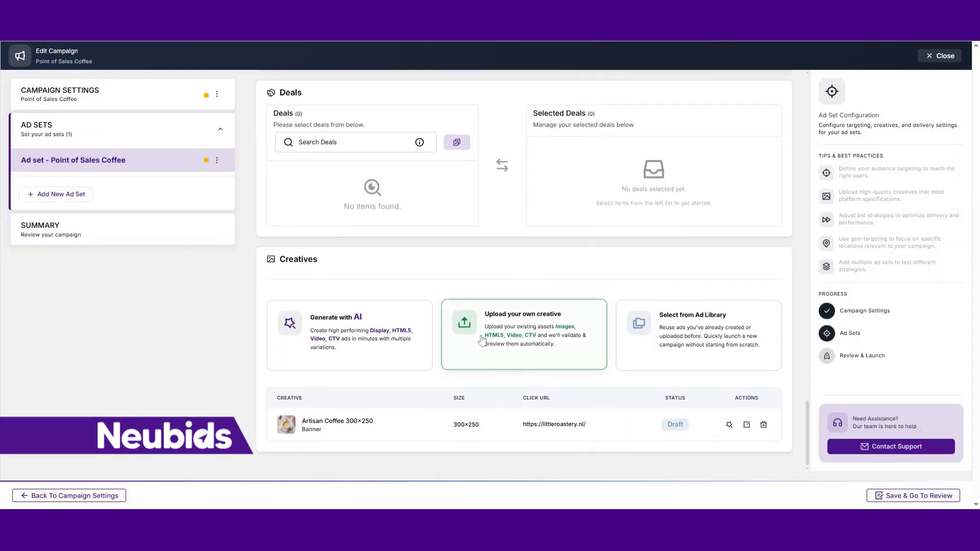
pyautogui.click(287, 432)
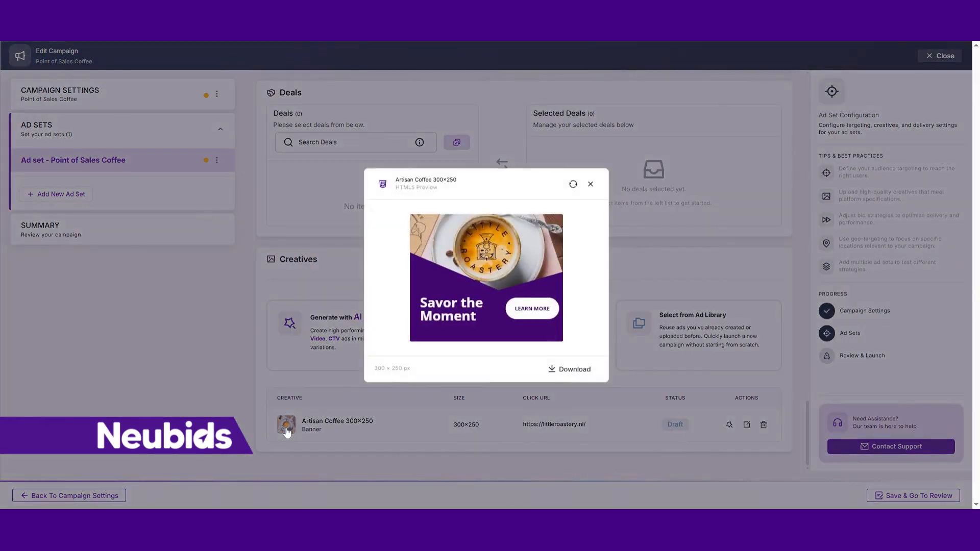
pyautogui.click(590, 184)
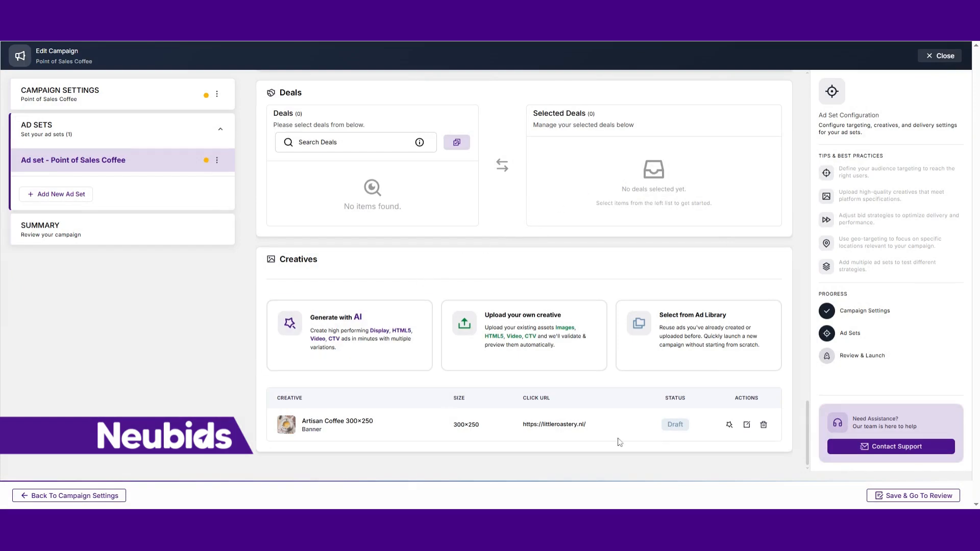
# - Save the ad set, go to the review and examine the campaign summary down to the total budget and account balance
pyautogui.click(916, 498)
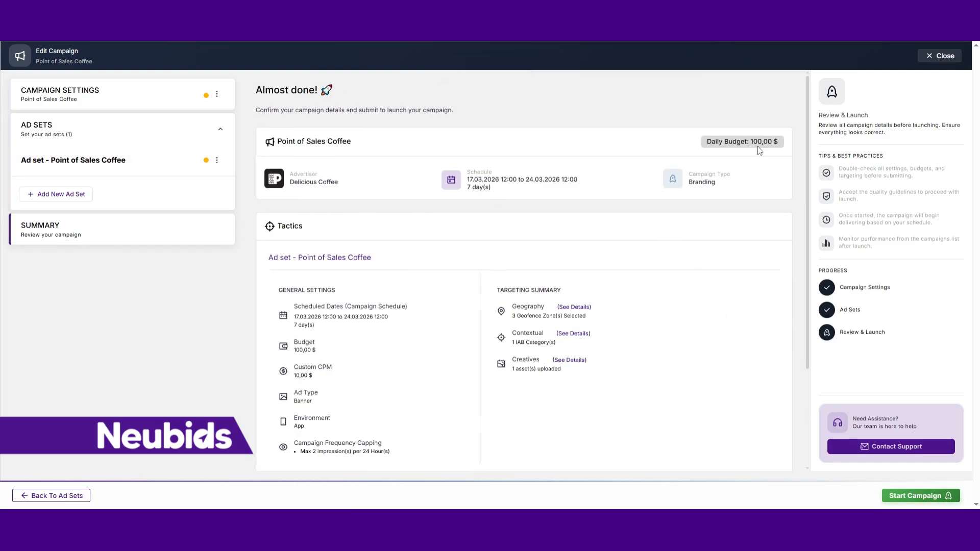
pyautogui.scroll(-2, 545, 256)
pyautogui.scroll(-1, 378, 362)
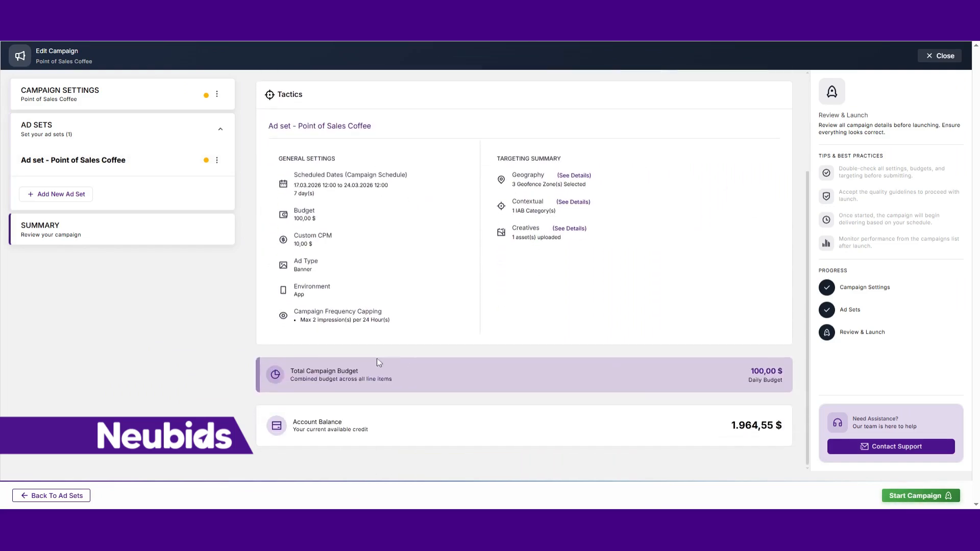